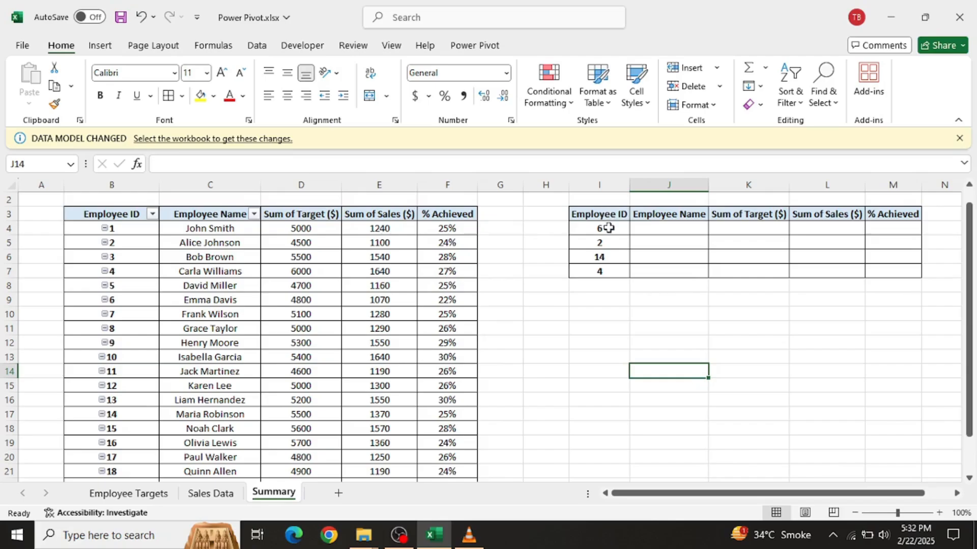
Step: Enter =VLOOKUP(I4,B3:F24,2,0) in J4 to return the employee name for the first listed ID
{"action": "left_click_drag", "start_coordinate": [608, 228], "coordinate": [603, 271]}
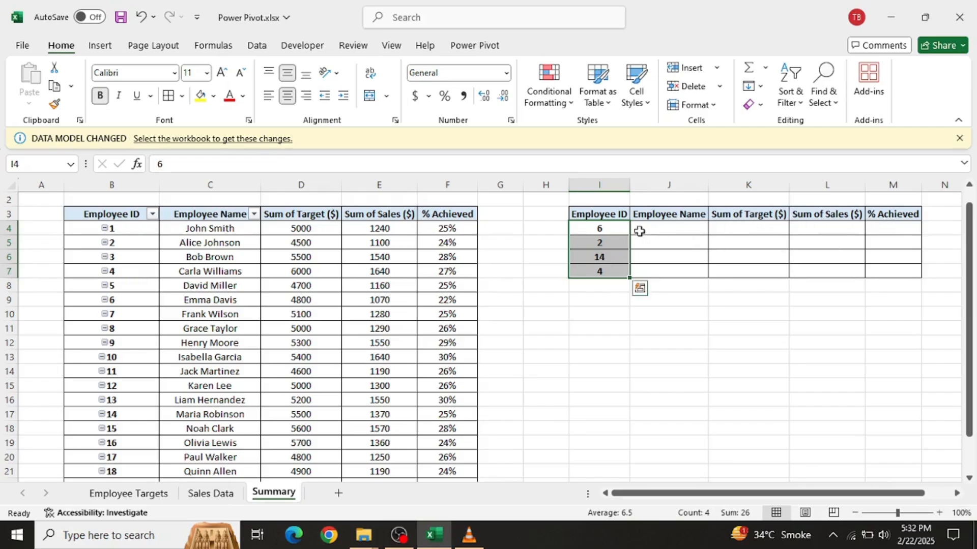
{"action": "left_click", "coordinate": [661, 233]}
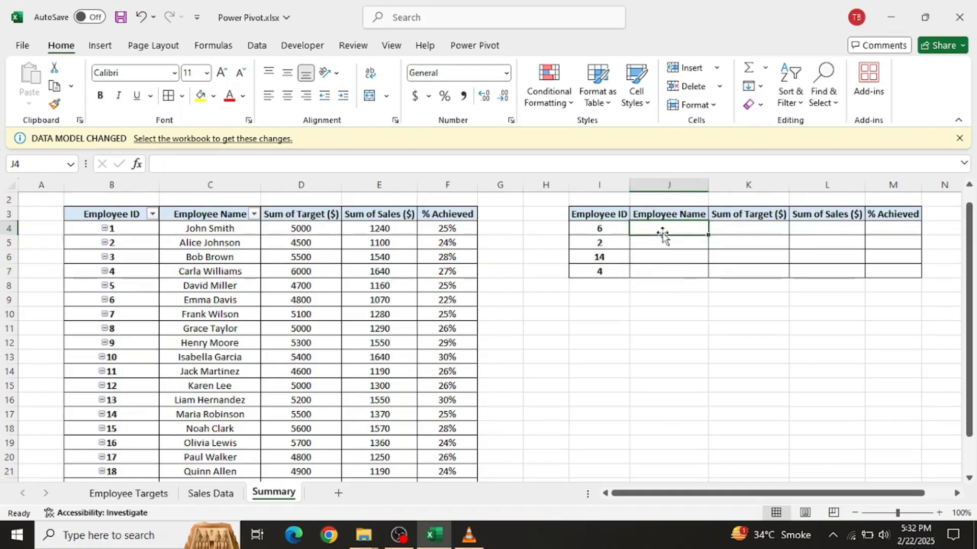
{"action": "type", "text": "="}
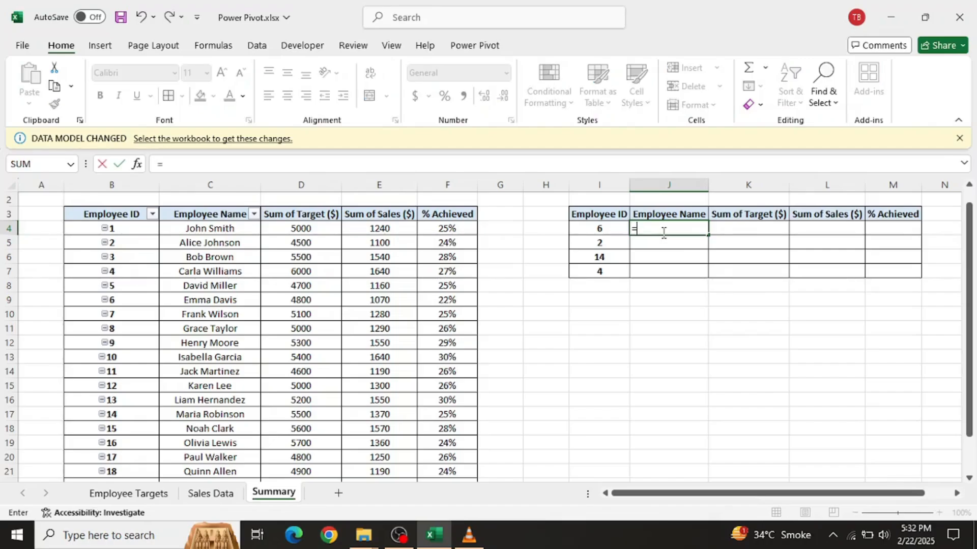
{"action": "type", "text": "vlo"}
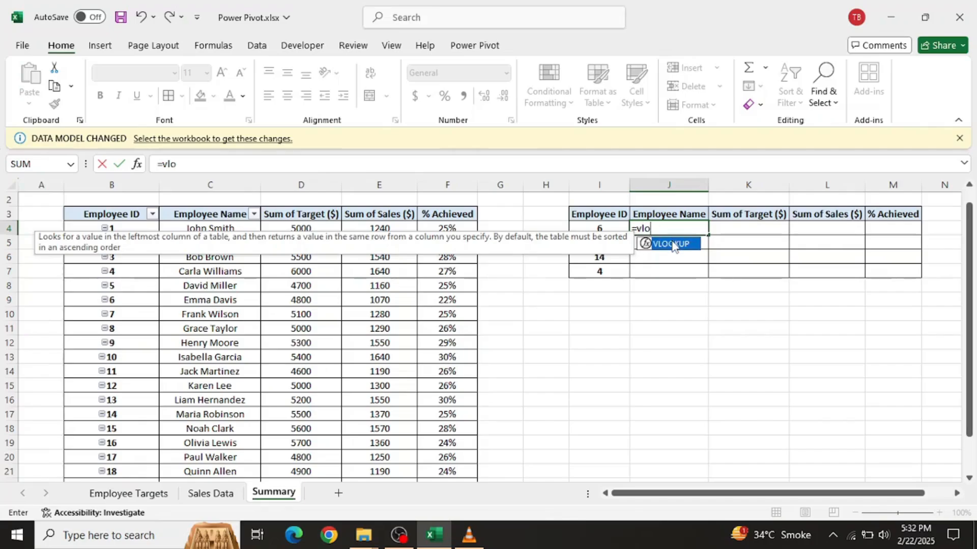
{"action": "double_click", "coordinate": [672, 244]}
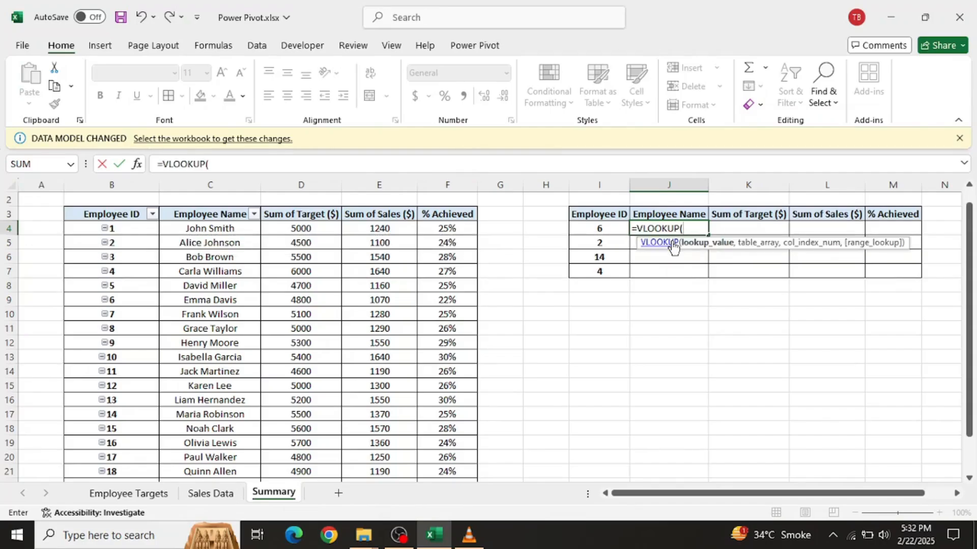
{"action": "left_click", "coordinate": [592, 231]}
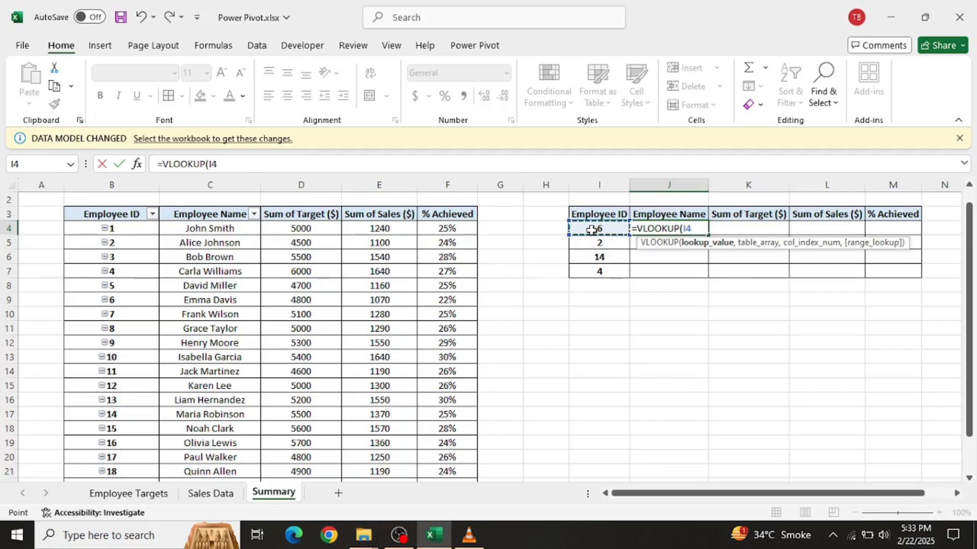
{"action": "type", "text": ","}
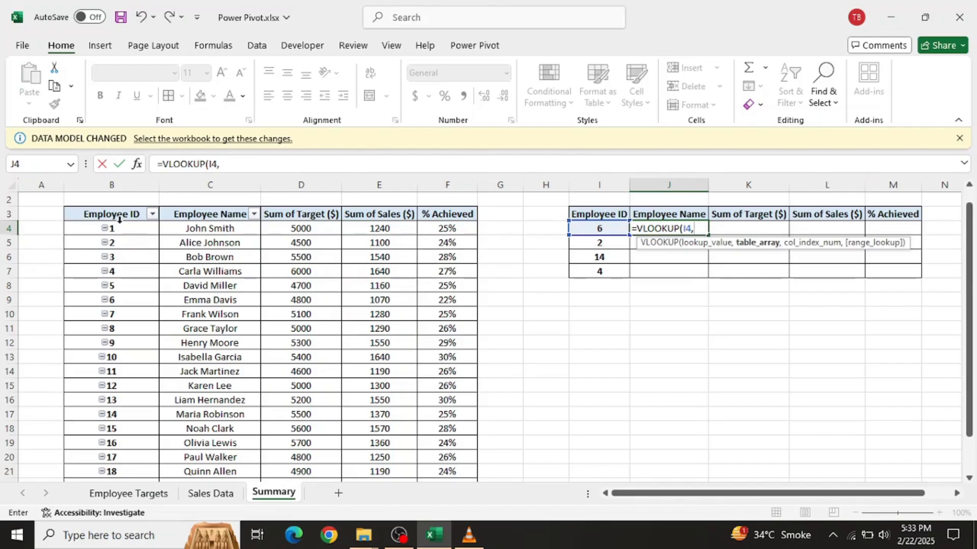
{"action": "left_click_drag", "start_coordinate": [110, 218], "coordinate": [336, 220]}
{"action": "key", "text": "ctrl+shift+Right"}
{"action": "key", "text": "ctrl+shift+Down"}
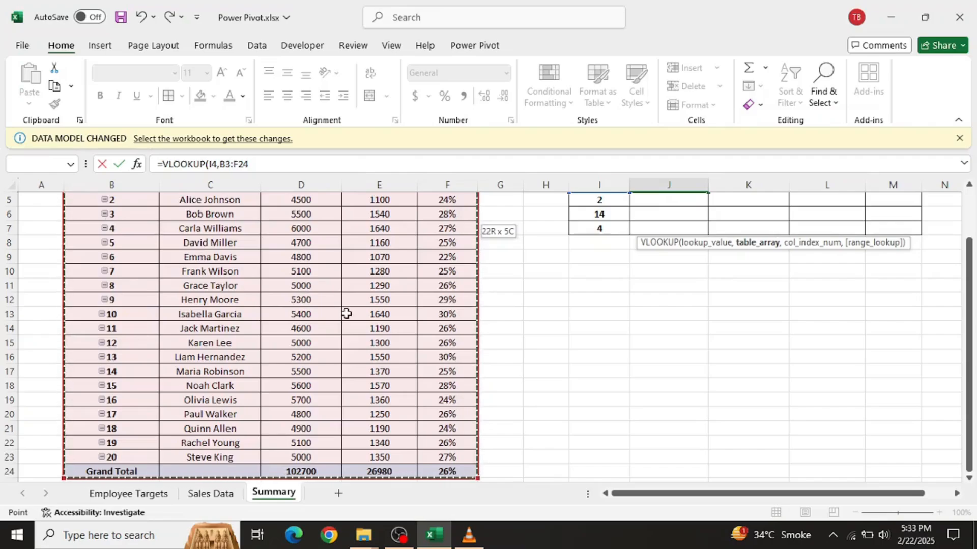
{"action": "scroll", "coordinate": [971, 295], "scroll_direction": "up", "scroll_amount": 2}
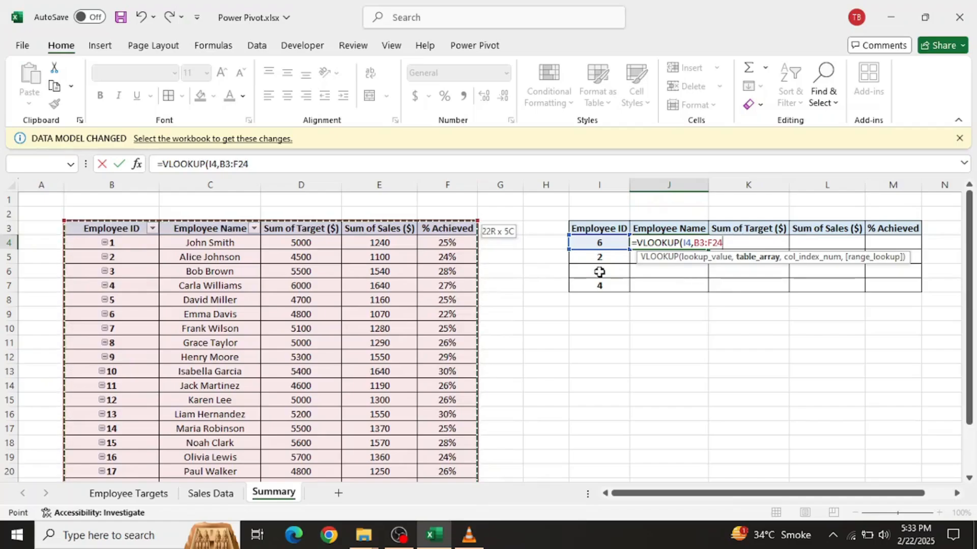
{"action": "type", "text": ","}
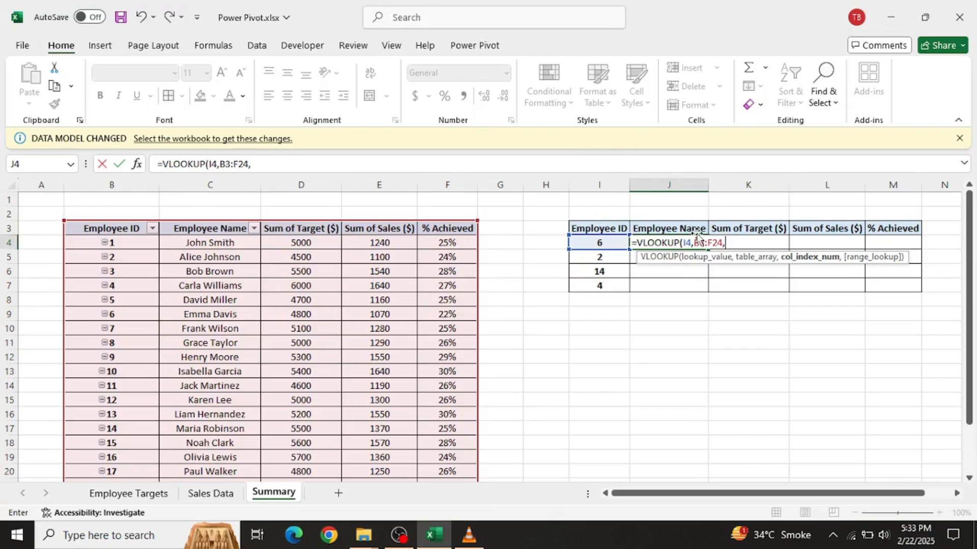
{"action": "type", "text": "2,"}
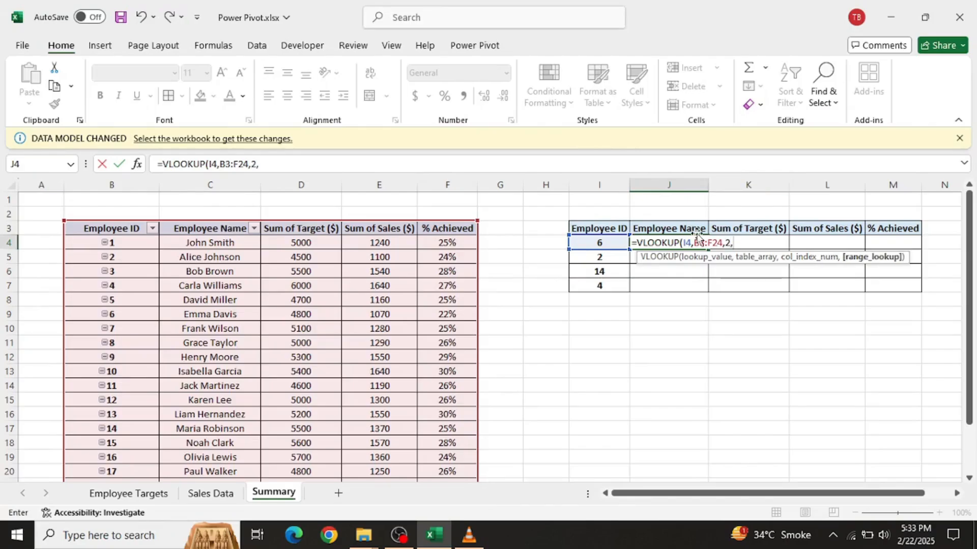
{"action": "type", "text": "0"}
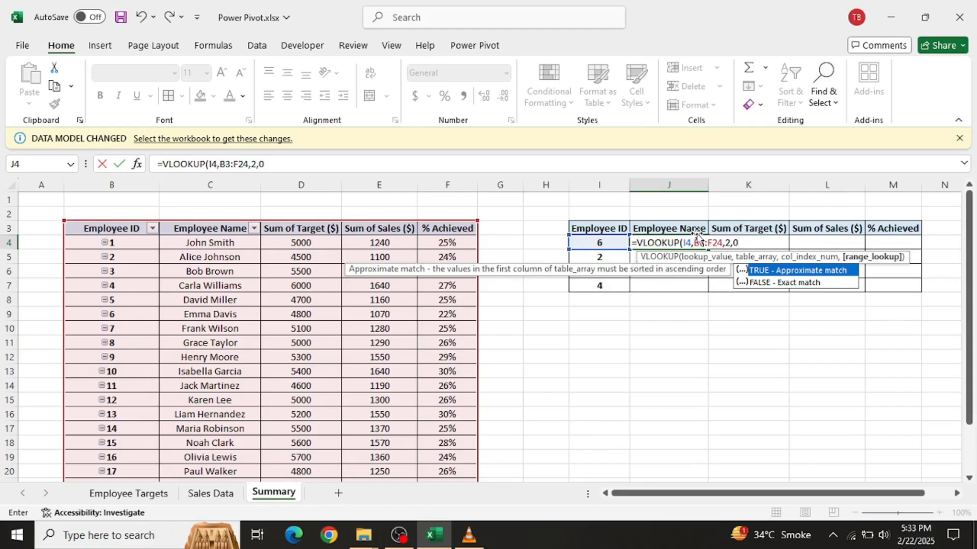
{"action": "type", "text": ")"}
{"action": "key", "text": "ctrl+Return"}
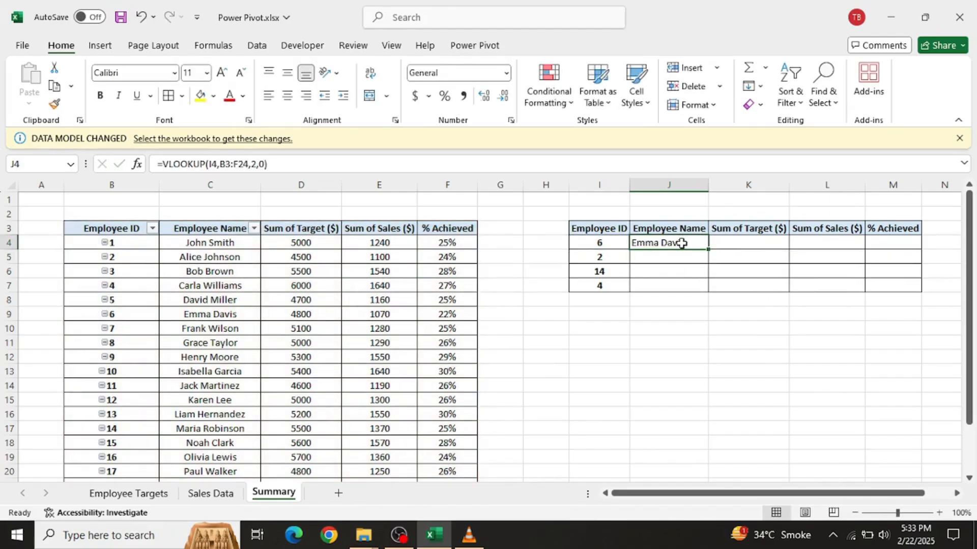
Step: Copy the J4 formula text into K4 and change its column index to 3, giving =VLOOKUP(I4,B3:F24,3,0)
{"action": "left_click_drag", "start_coordinate": [283, 164], "coordinate": [3, 162]}
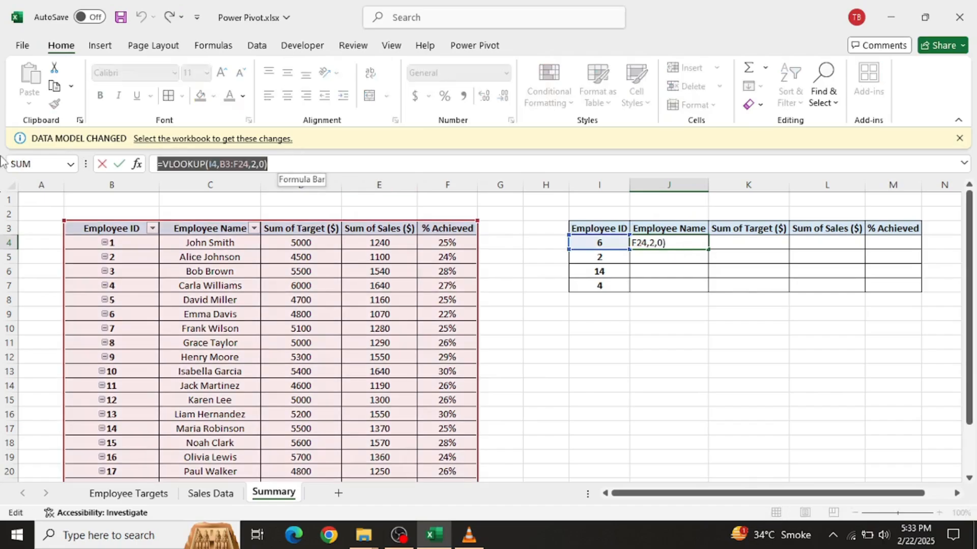
{"action": "key", "text": "ctrl+c"}
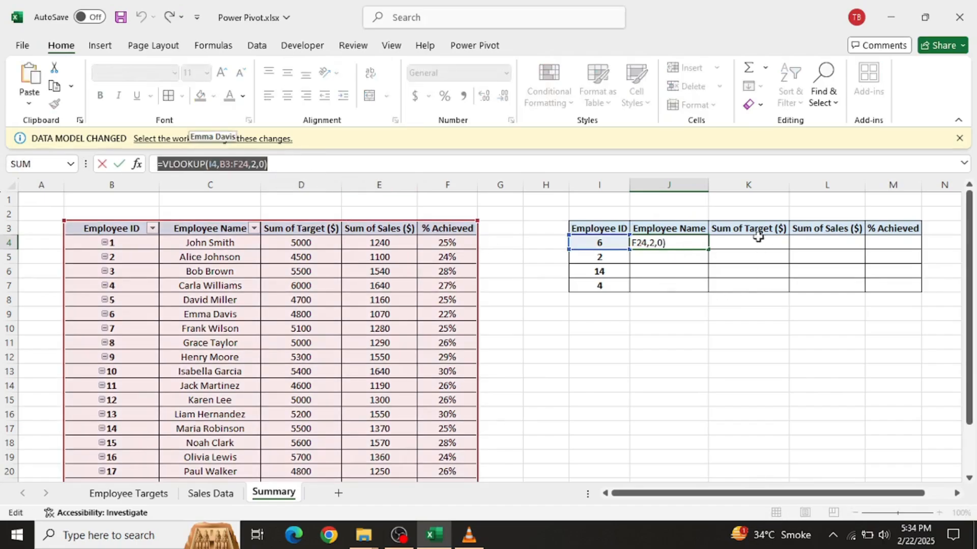
{"action": "key", "text": "Escape"}
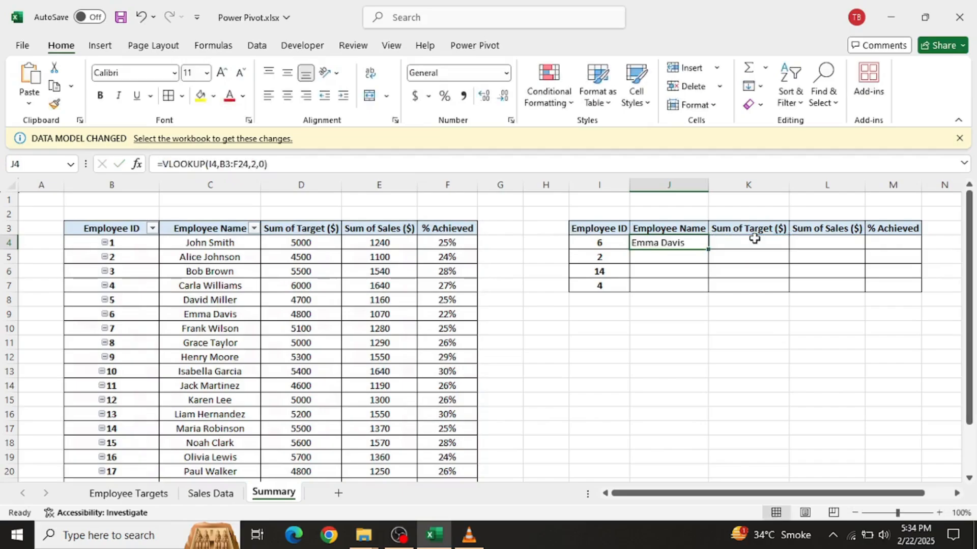
{"action": "left_click", "coordinate": [754, 239]}
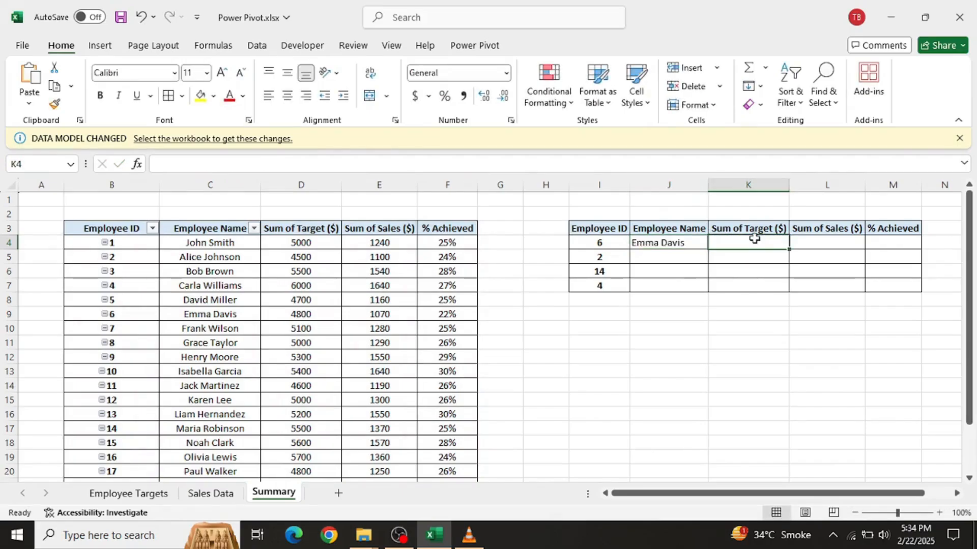
{"action": "key", "text": "ctrl+v"}
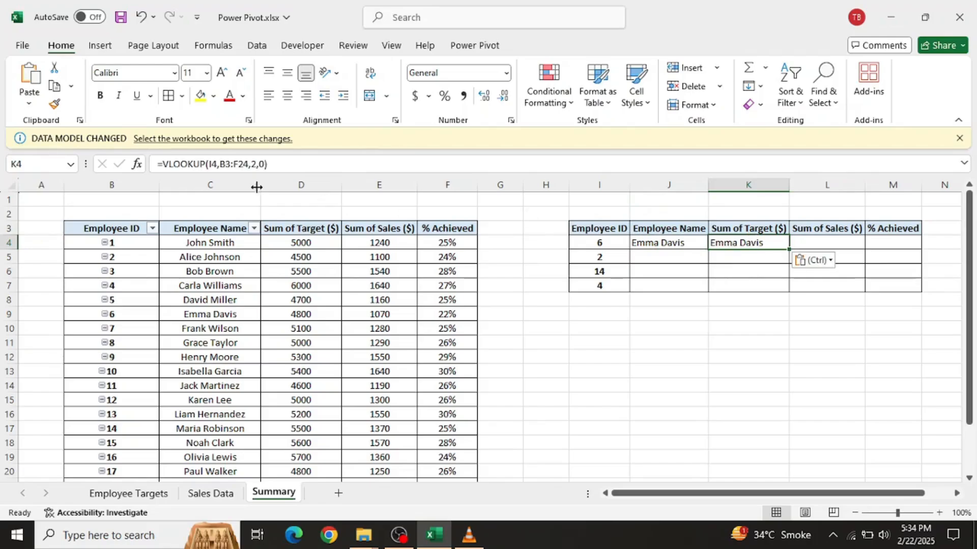
{"action": "left_click", "coordinate": [256, 169]}
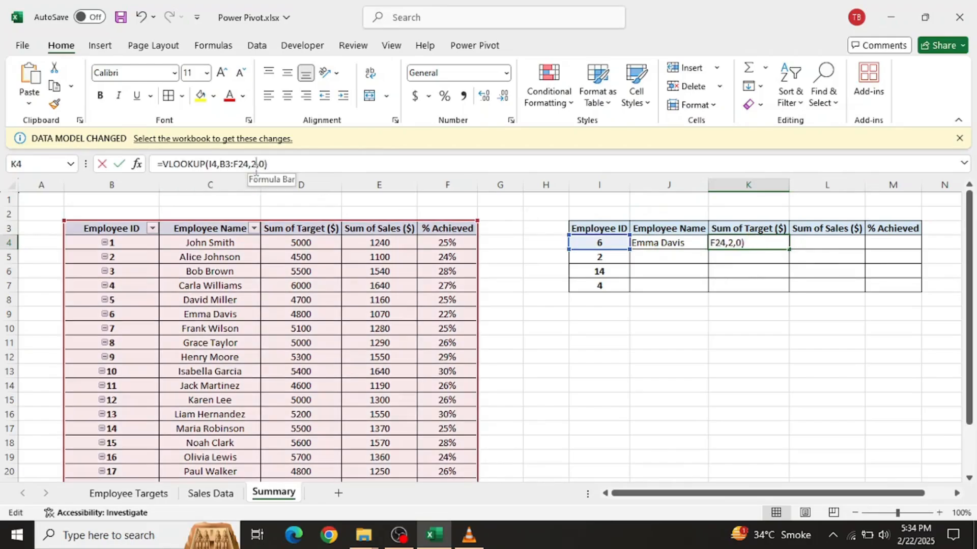
{"action": "key", "text": "BackSpace"}
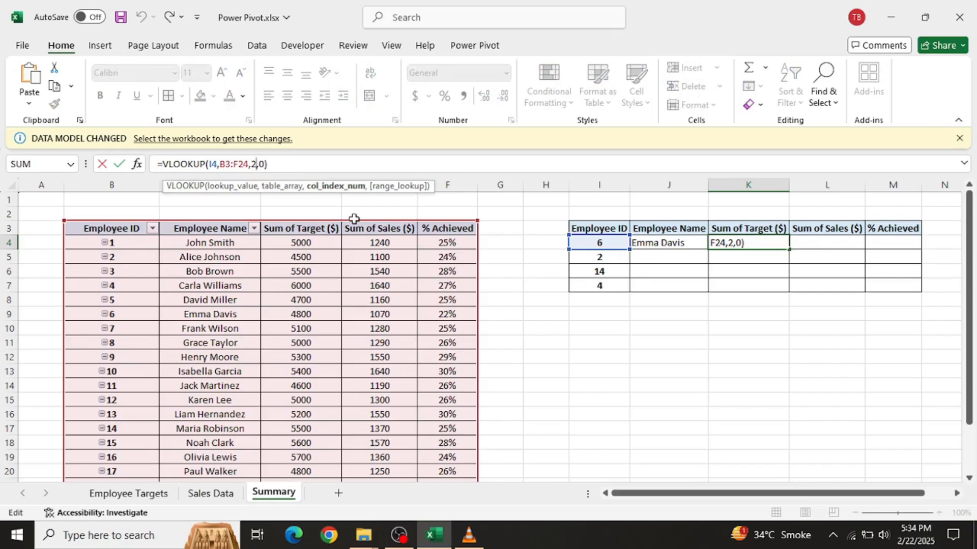
{"action": "type", "text": "3"}
{"action": "key", "text": "Return"}
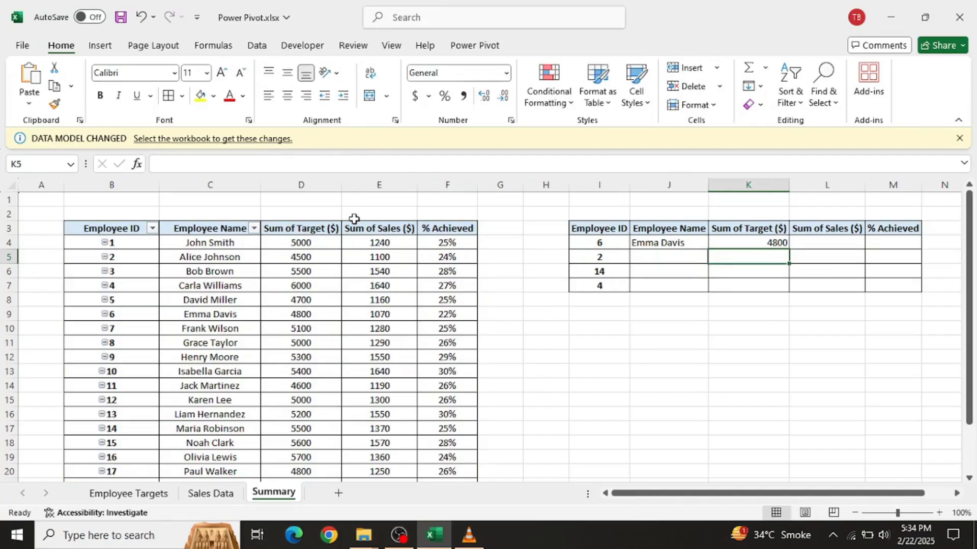
Step: Clear the VLOOKUP formula from K4 in the Sum of Target ($) column
{"action": "left_click", "coordinate": [715, 244]}
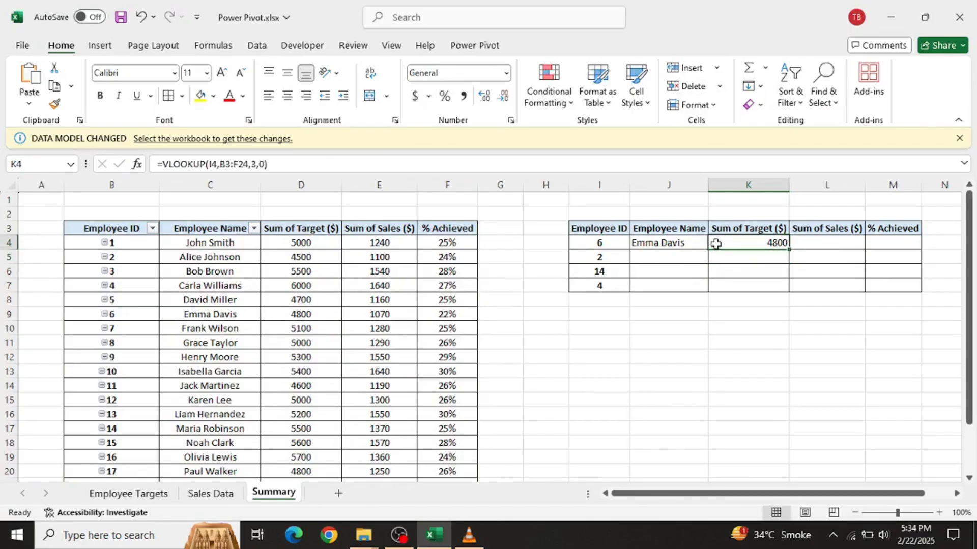
{"action": "key", "text": "Delete"}
Step: Replace the formula in J4 with =XLOOKUP(I4,B:B,C:F) to return all employee details at once
{"action": "key", "text": "Left"}
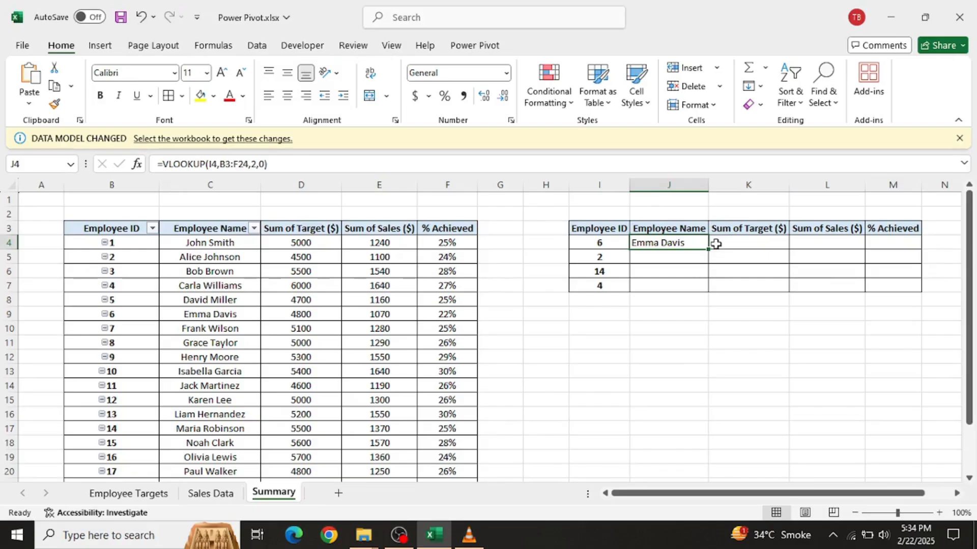
{"action": "type", "text": "="}
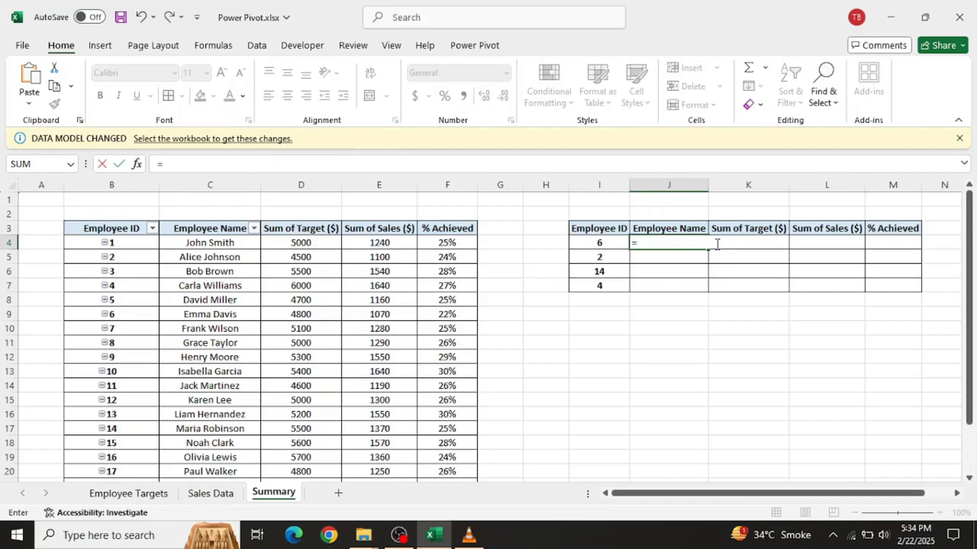
{"action": "type", "text": "xlo"}
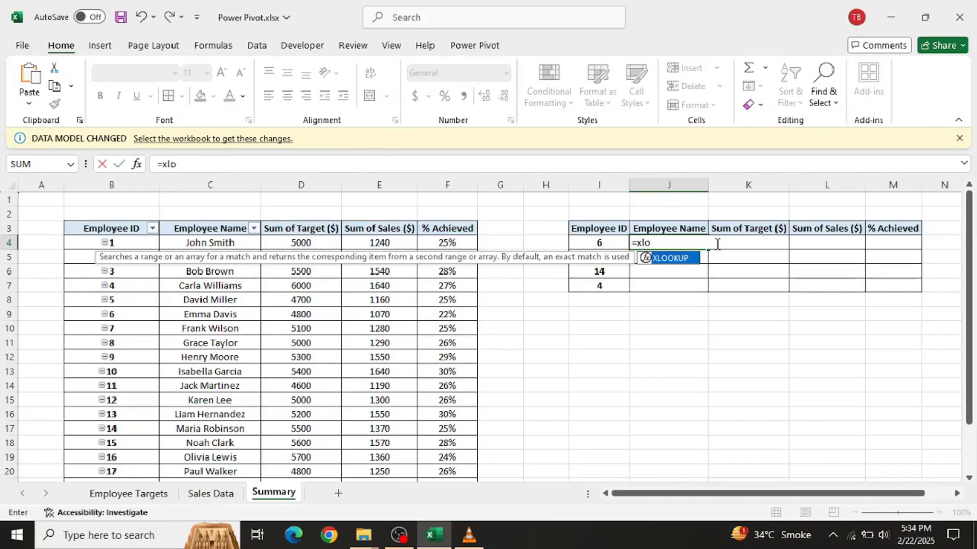
{"action": "key", "text": "Tab"}
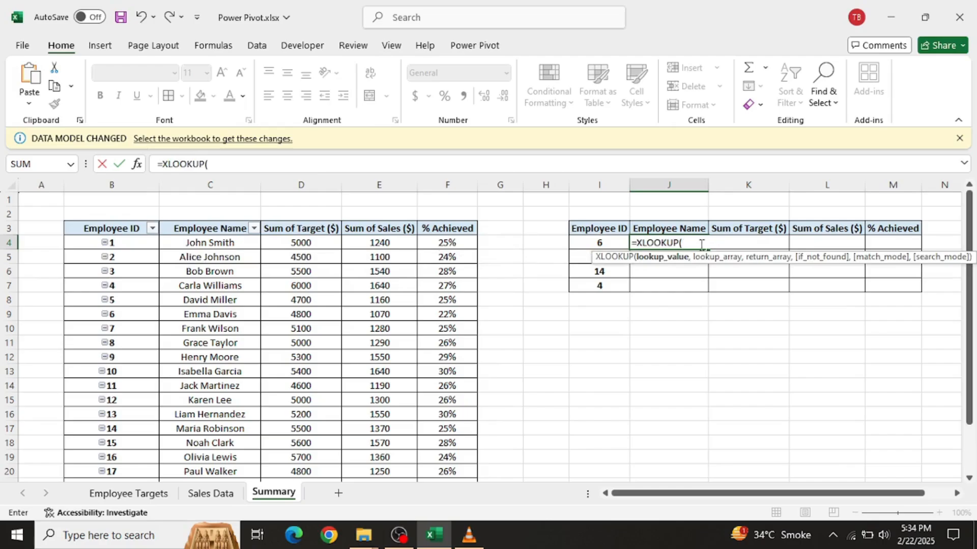
{"action": "left_click", "coordinate": [601, 245]}
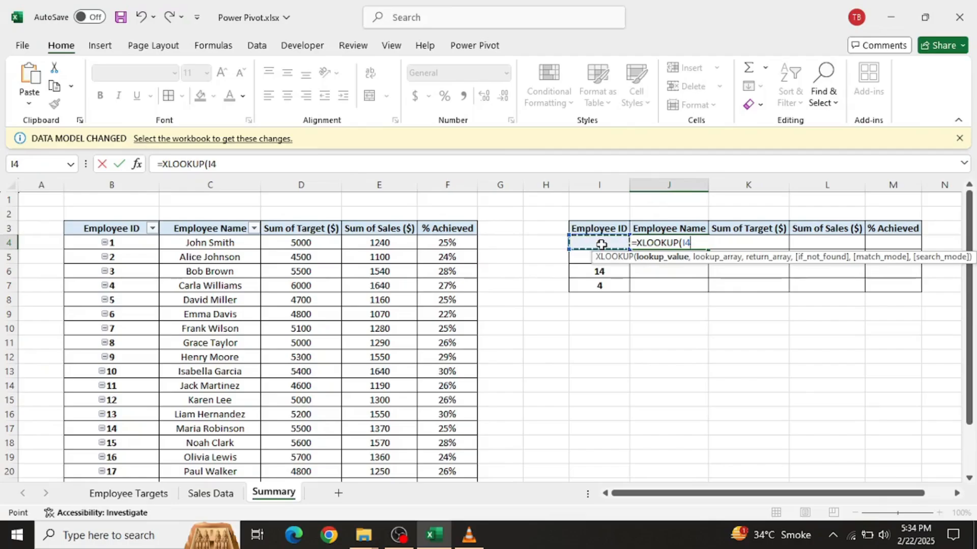
{"action": "type", "text": ","}
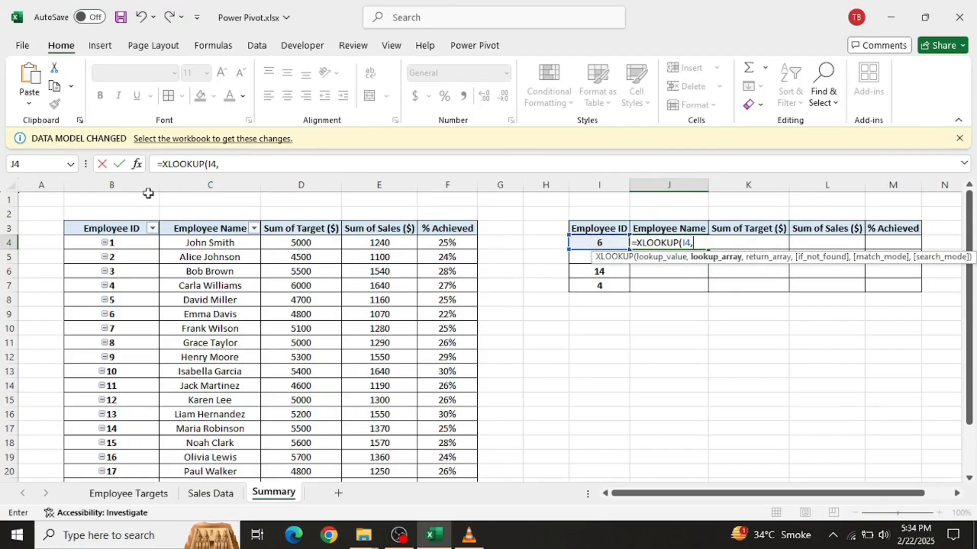
{"action": "left_click", "coordinate": [121, 184]}
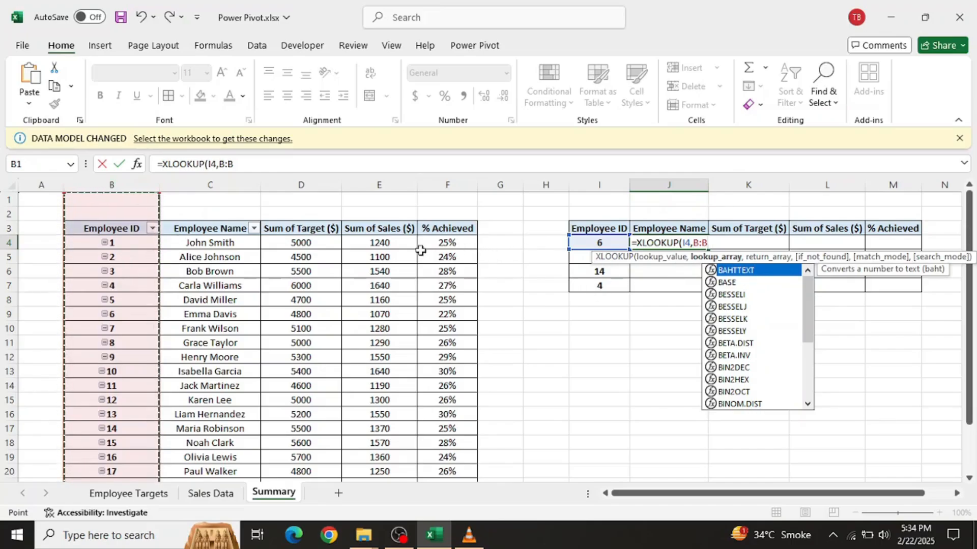
{"action": "type", "text": ","}
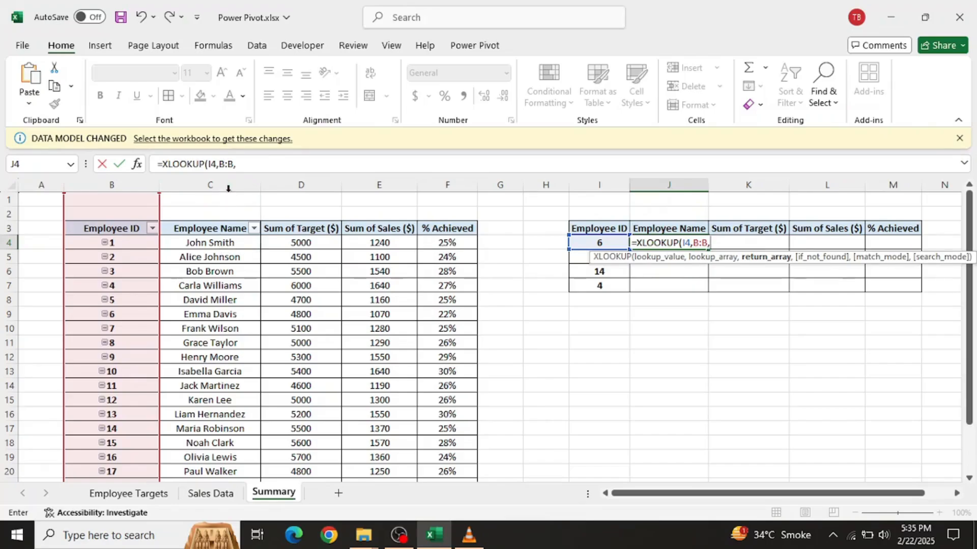
{"action": "left_click_drag", "start_coordinate": [228, 188], "coordinate": [455, 193]}
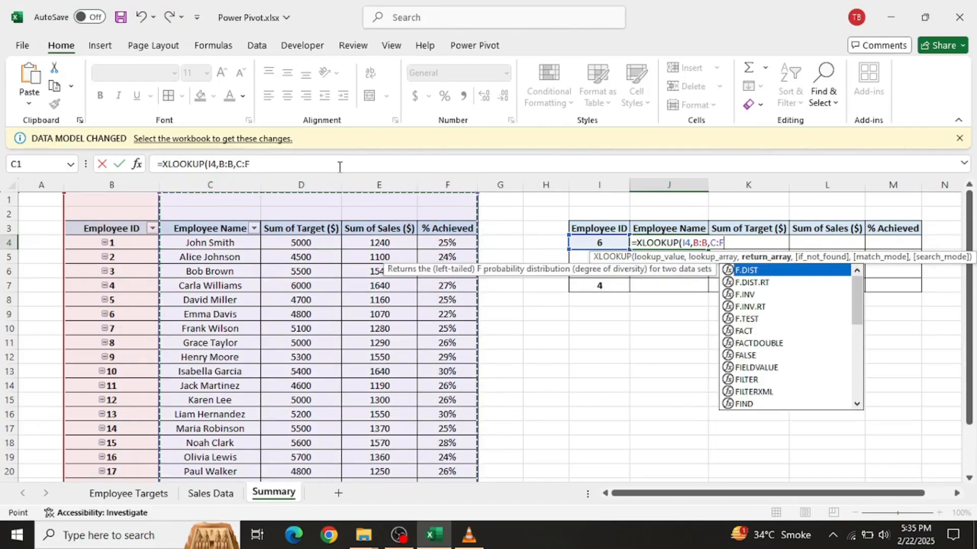
{"action": "type", "text": ")"}
{"action": "key", "text": "Return"}
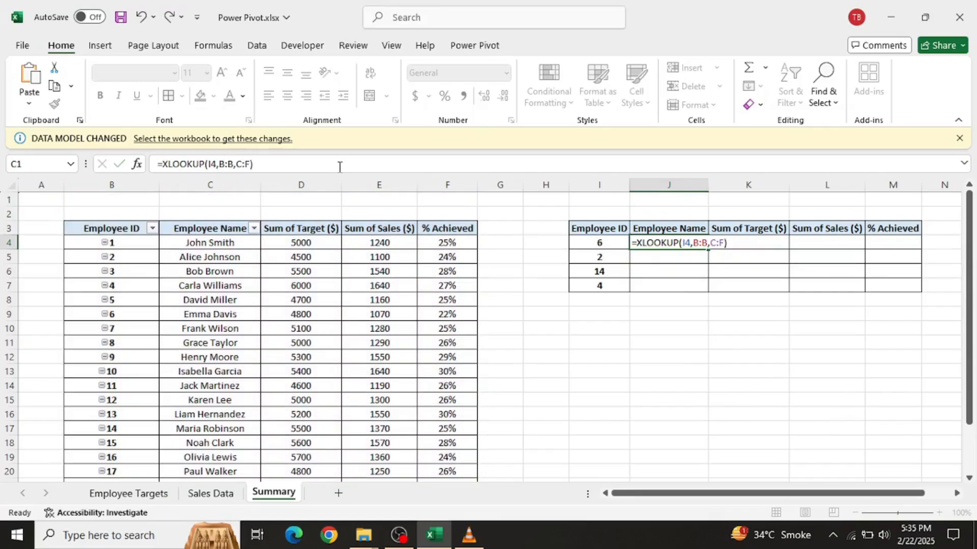
Step: Fill the XLOOKUP formula from J4 down through J7 for the remaining employee IDs
{"action": "key", "text": "Up"}
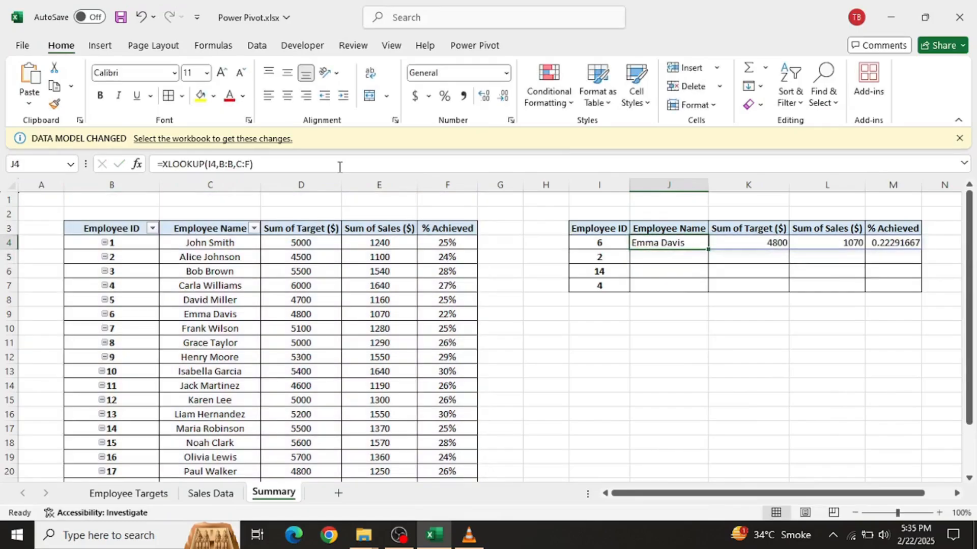
{"action": "key", "text": "shift+Down"}
{"action": "key", "text": "shift+Down"}
{"action": "key", "text": "shift+Down"}
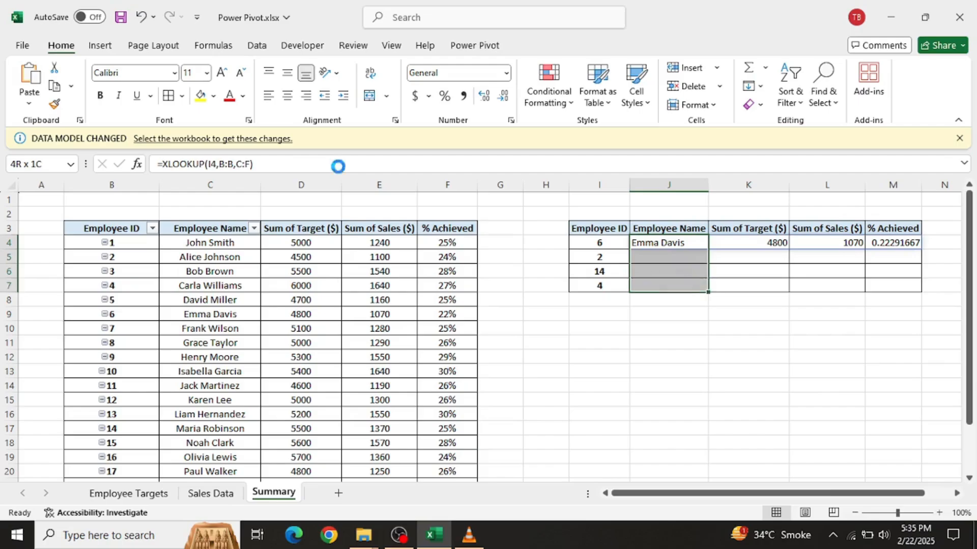
{"action": "key", "text": "ctrl+d"}
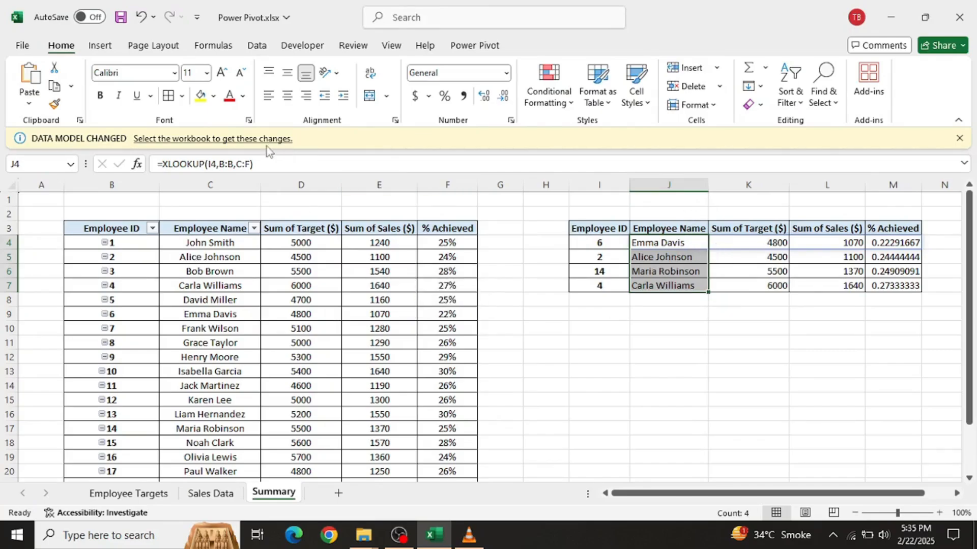
Step: Change the return array in the J4 formula to C:C, giving =XLOOKUP(I4,B:B,C:C)
{"action": "left_click", "coordinate": [249, 163]}
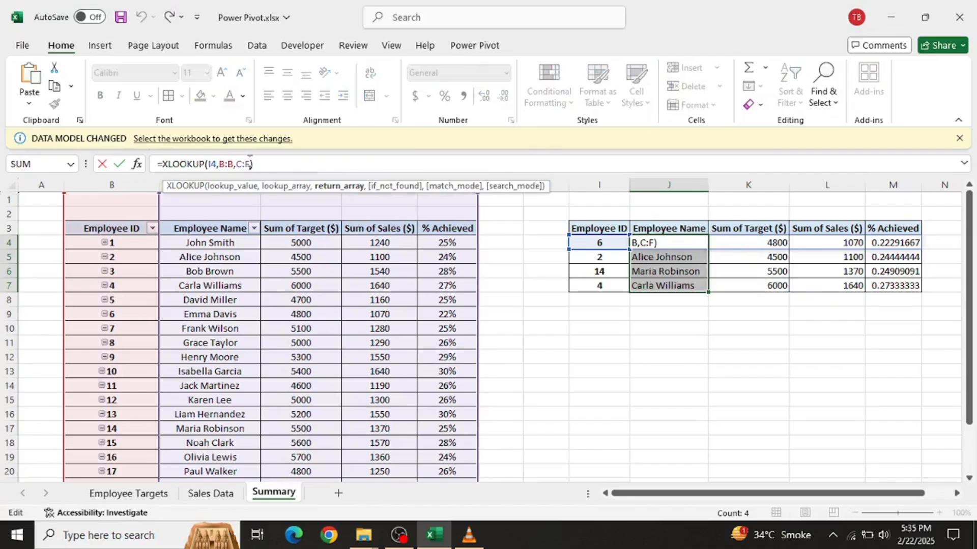
{"action": "key", "text": "BackSpace"}
{"action": "type", "text": "C"}
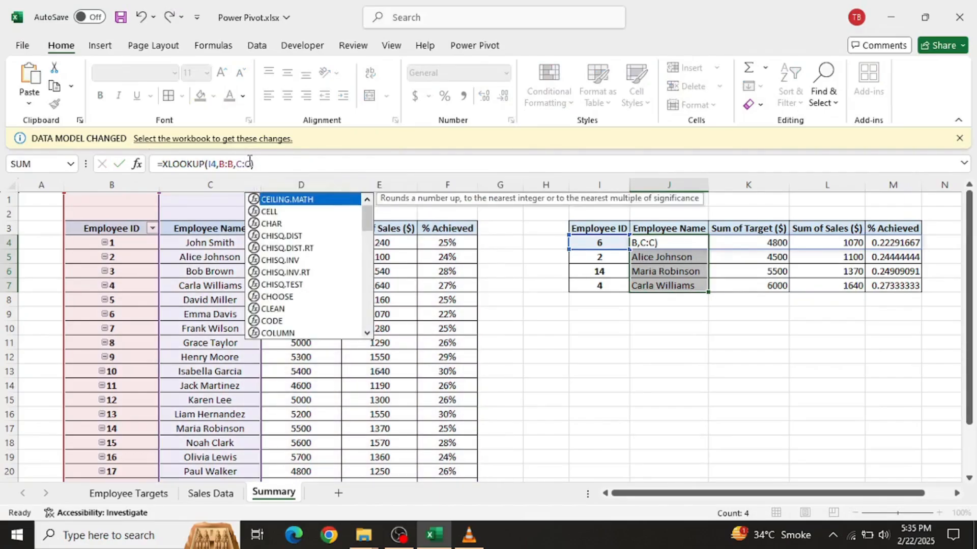
{"action": "key", "text": "Return"}
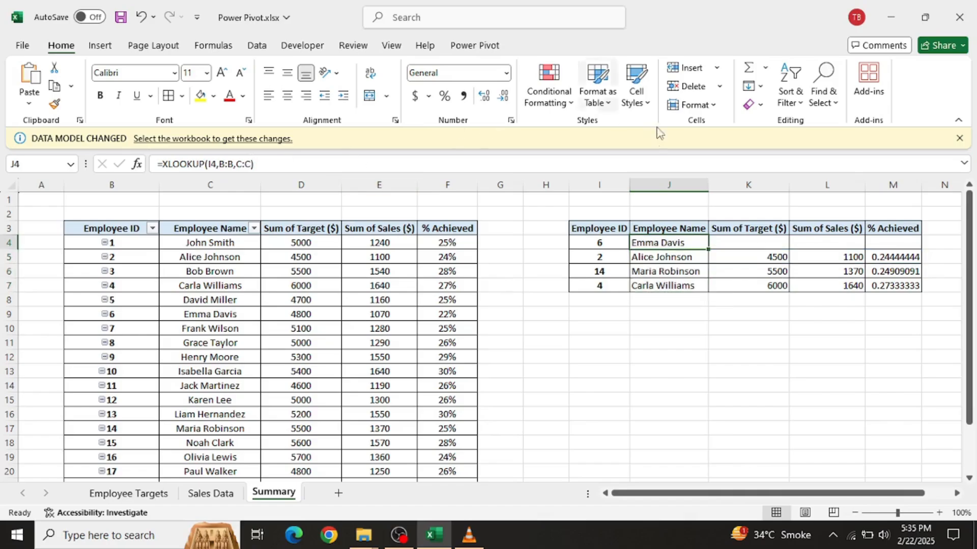